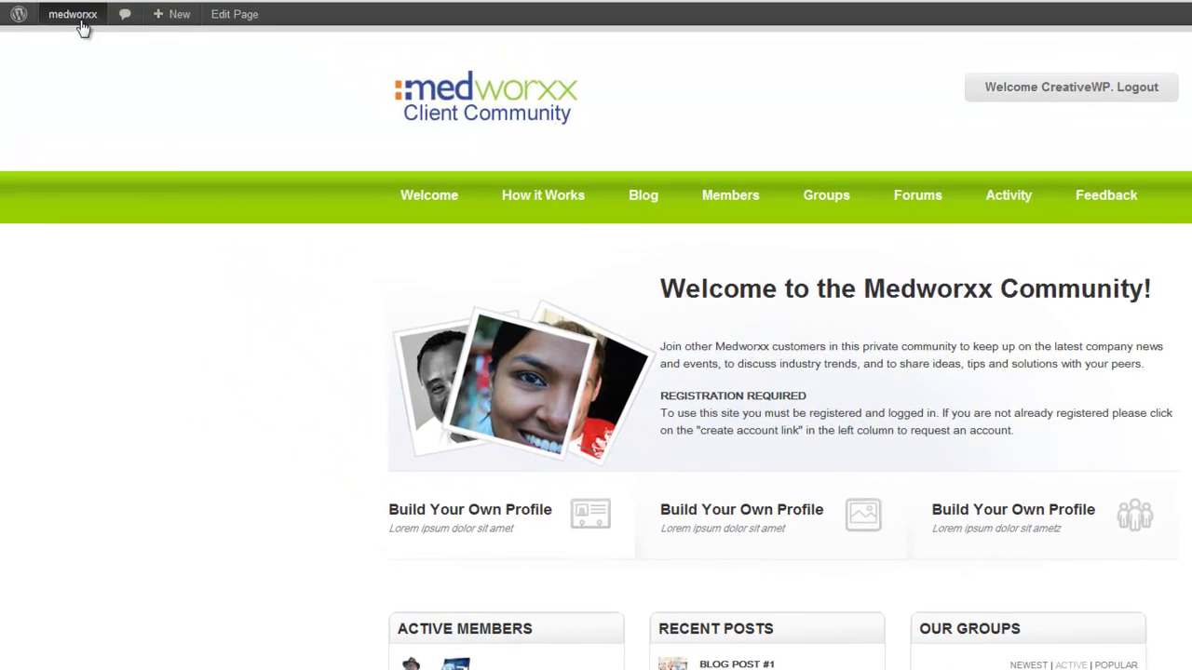
# - Go from the WordPress dashboard to the MWX Products group page
pyautogui.moveTo(76, 21)
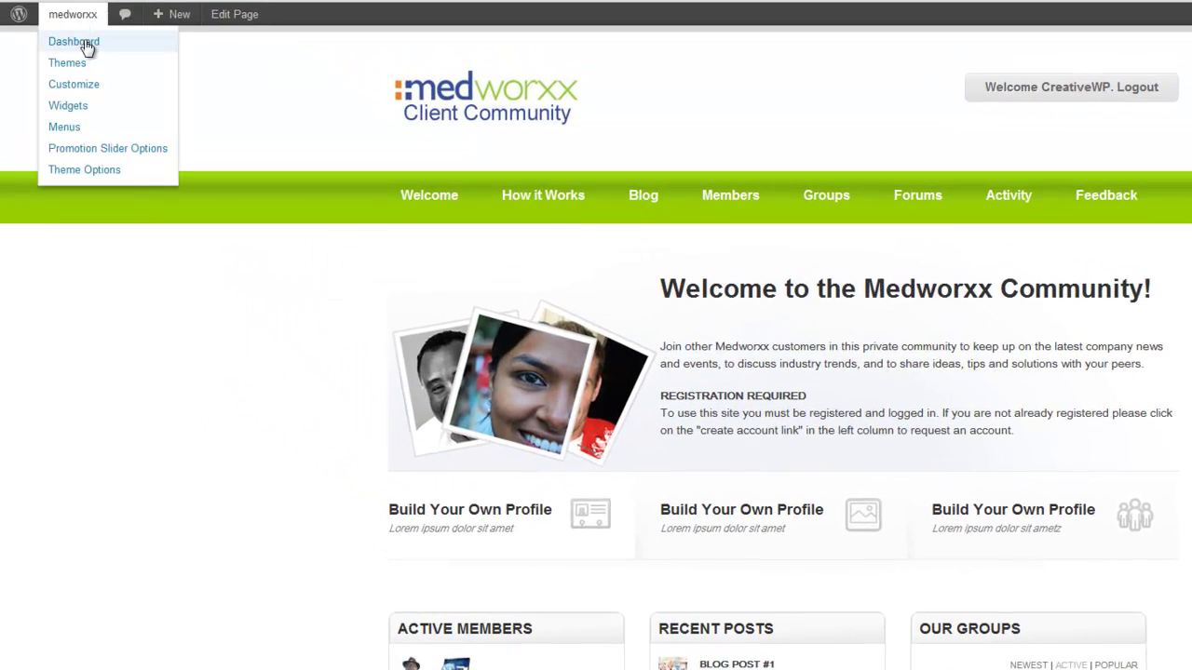
pyautogui.click(87, 49)
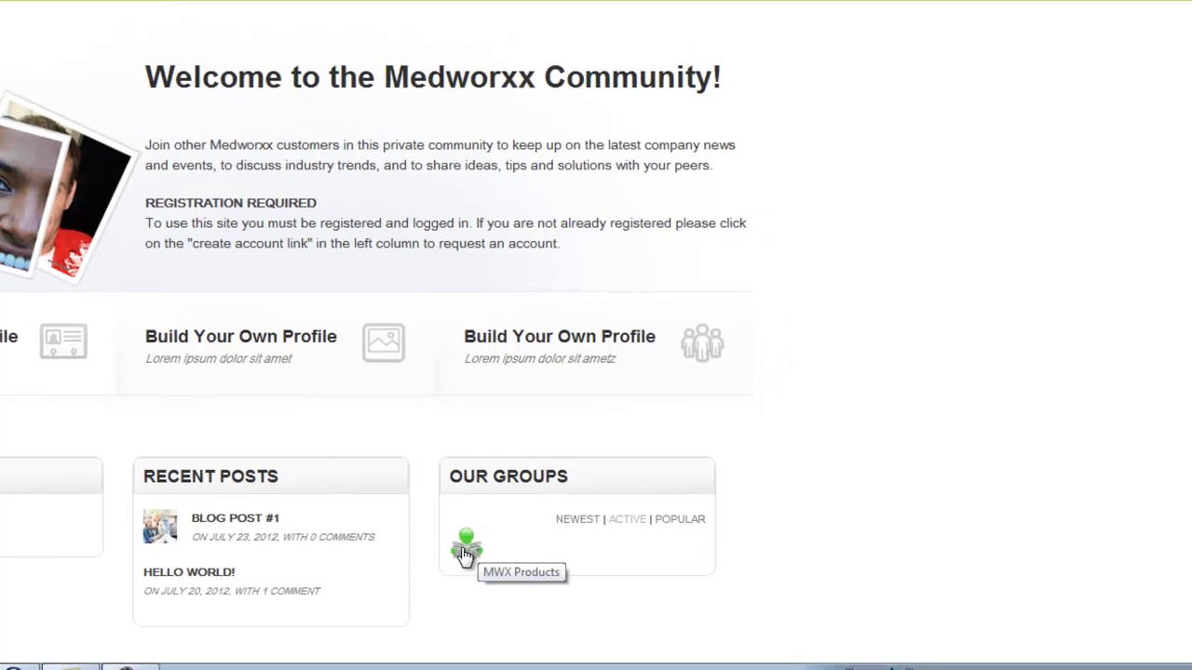
pyautogui.click(466, 552)
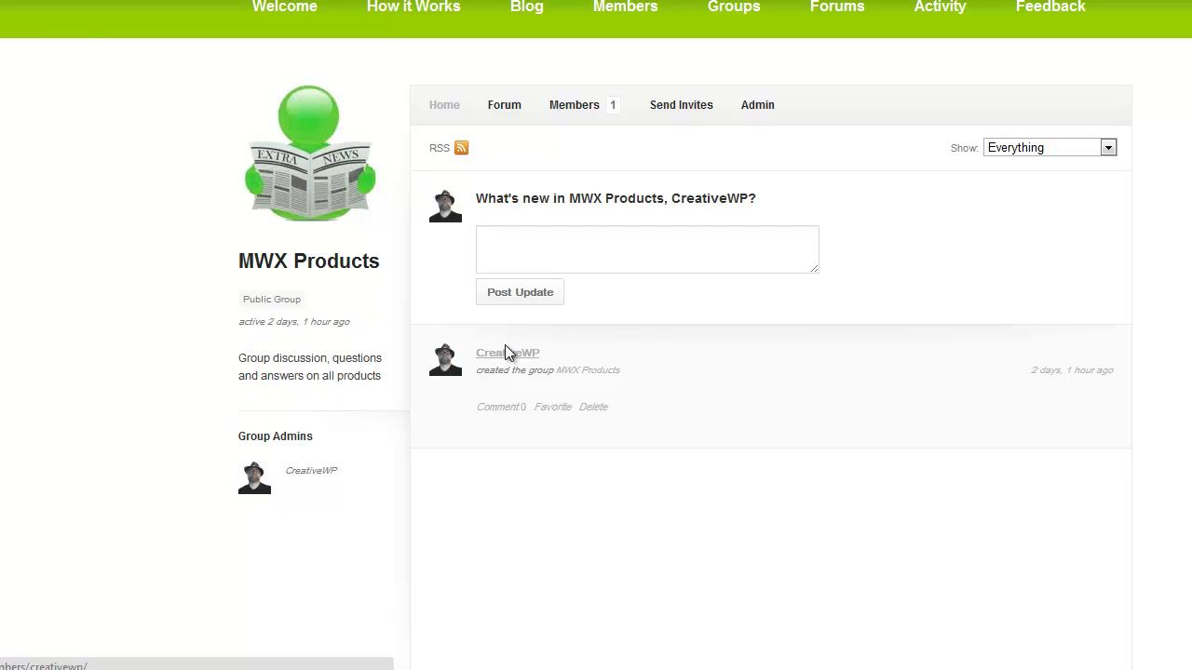
# - Post the update 'Hello how are you doing. WELCOME to our group.' to the group
pyautogui.click(497, 251)
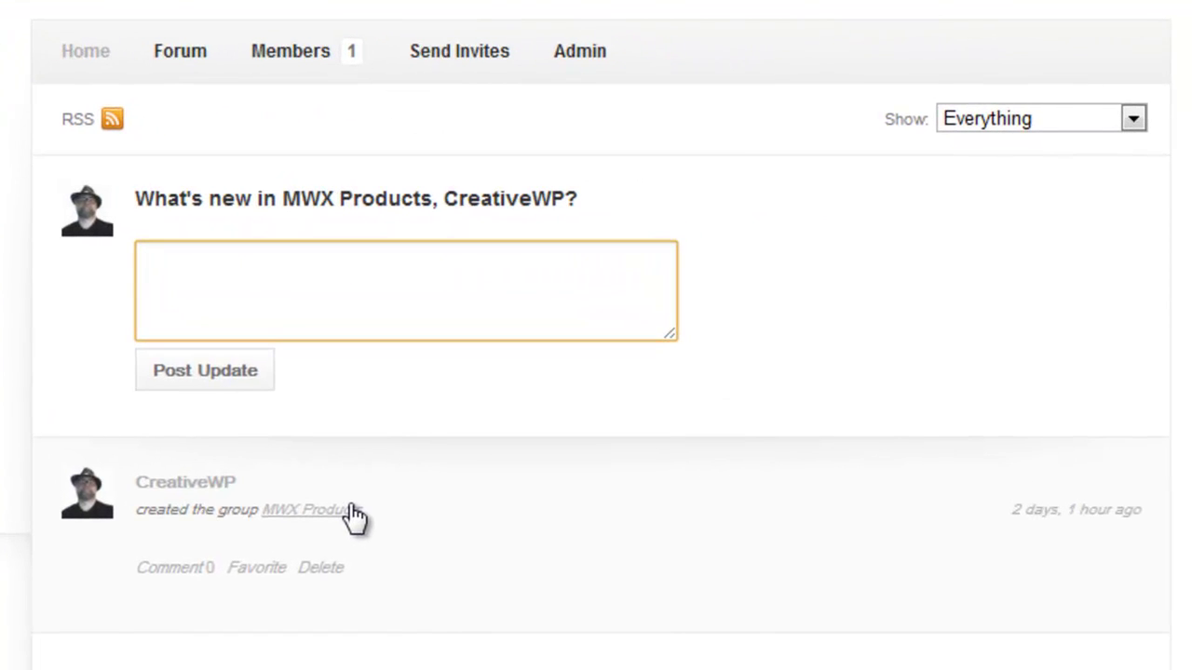
pyautogui.write('Hell')
pyautogui.press('BackSpace')
pyautogui.press('BackSpace')
pyautogui.write('llo how are you ')
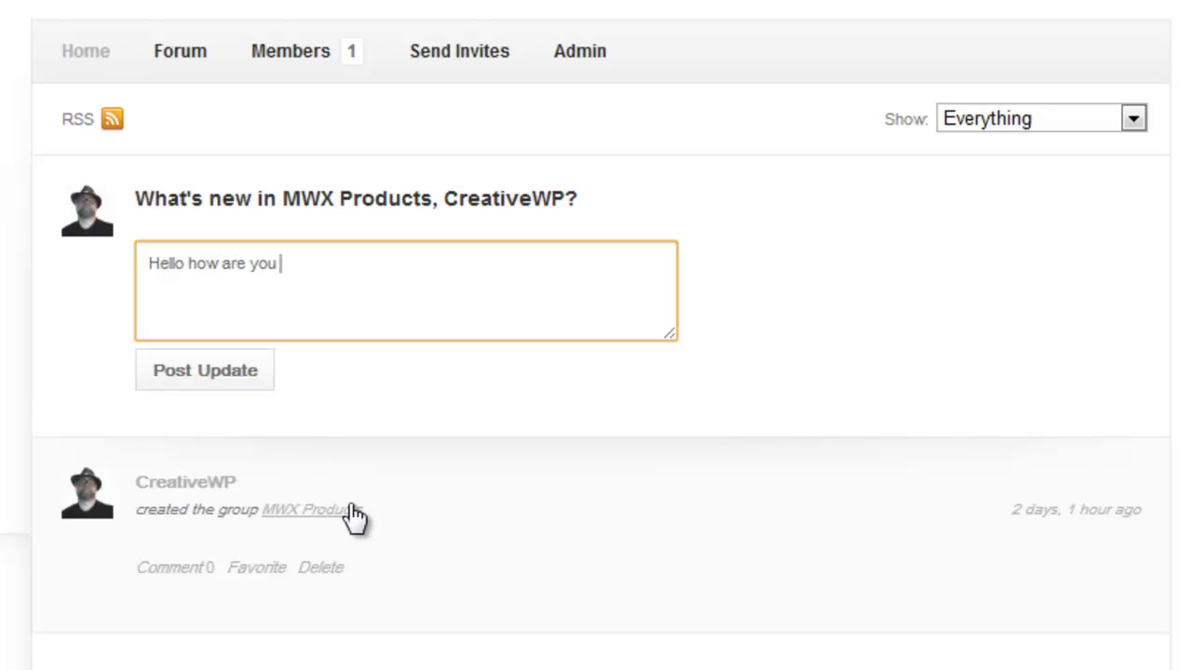
pyautogui.write('doing. WELC')
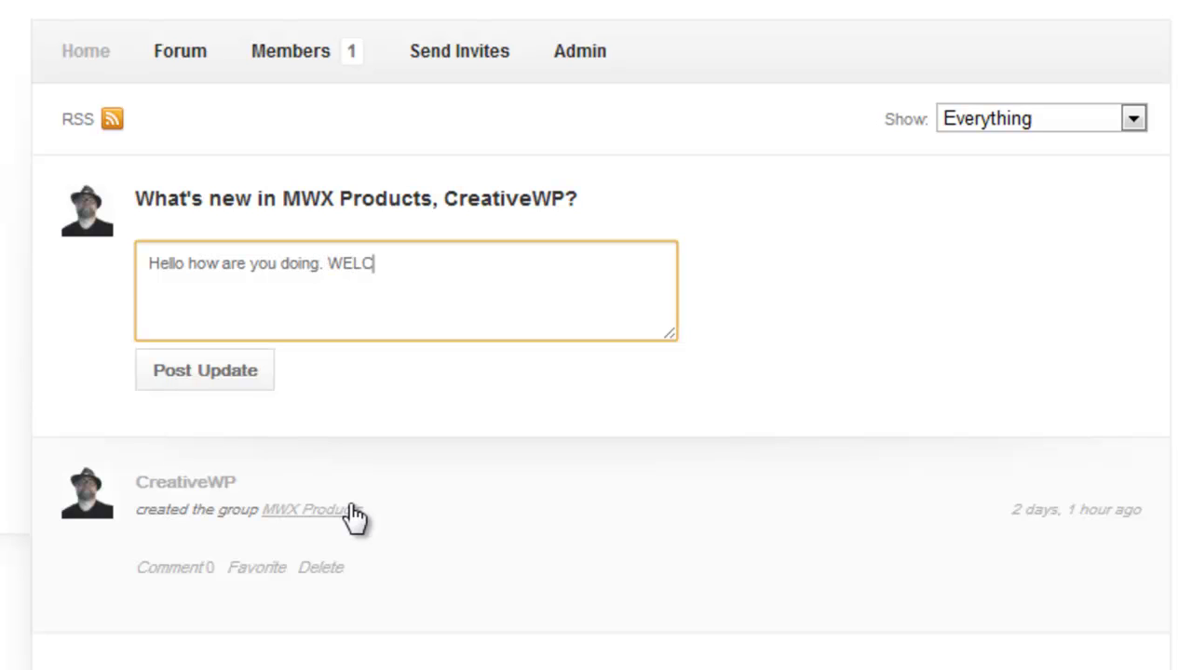
pyautogui.write('OME to o')
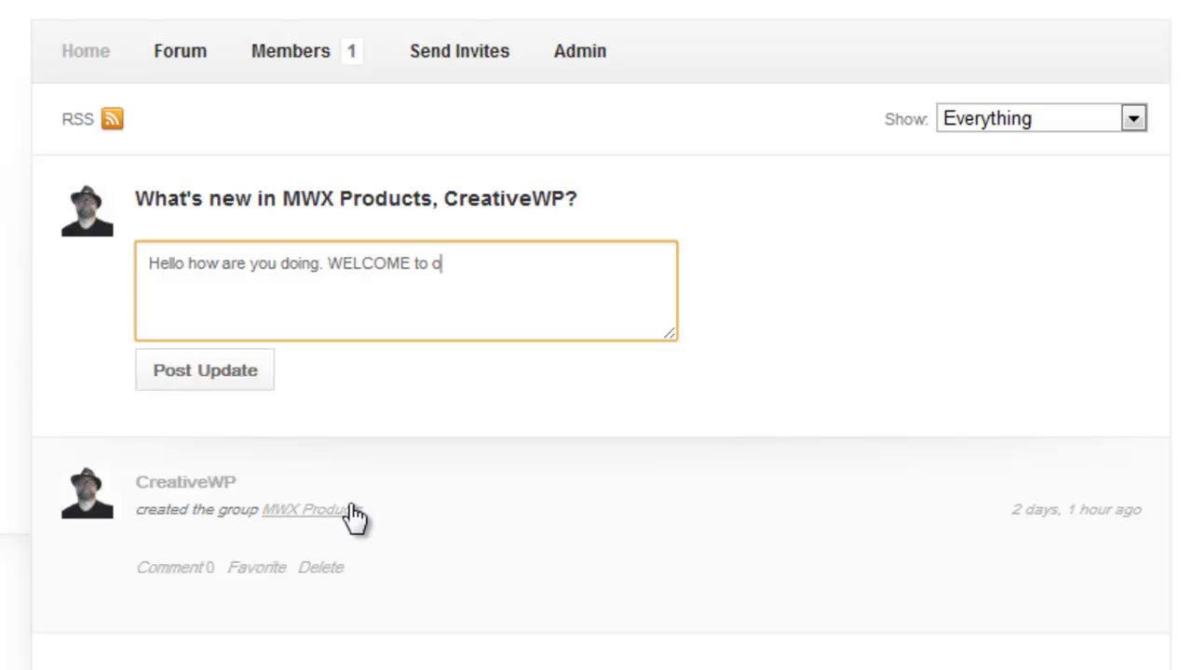
pyautogui.write('ur group.')
pyautogui.click(214, 386)
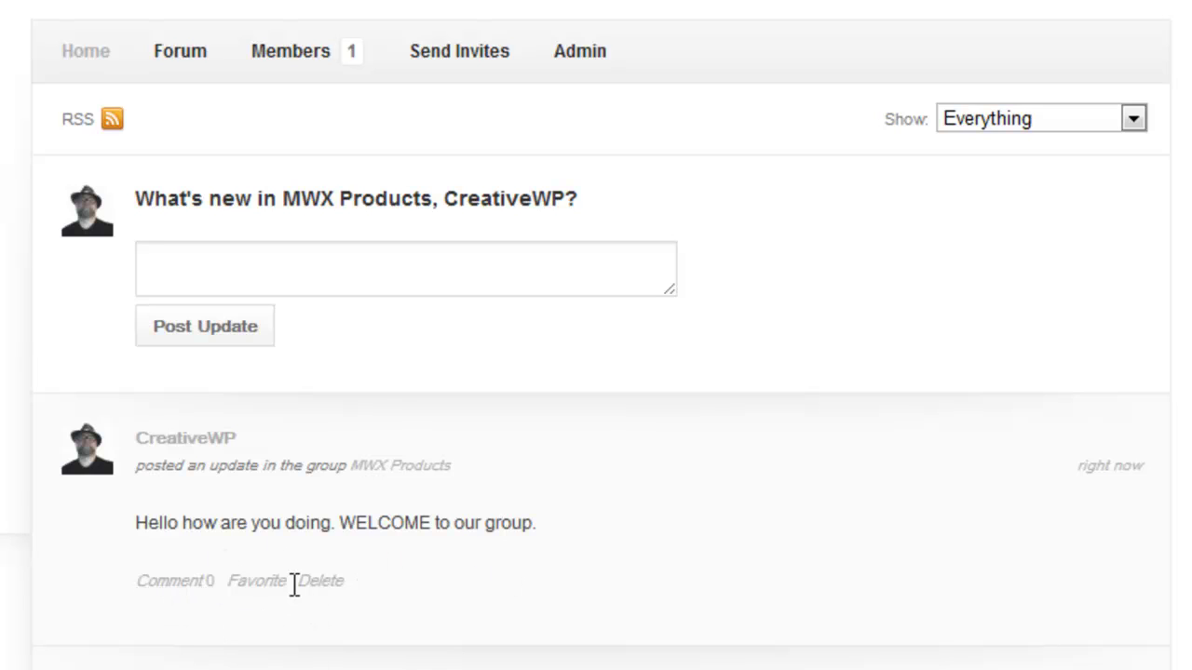
# - Browse the MWX Products Forum and Members tabs, ending on the Send Invites page
pyautogui.click(180, 54)
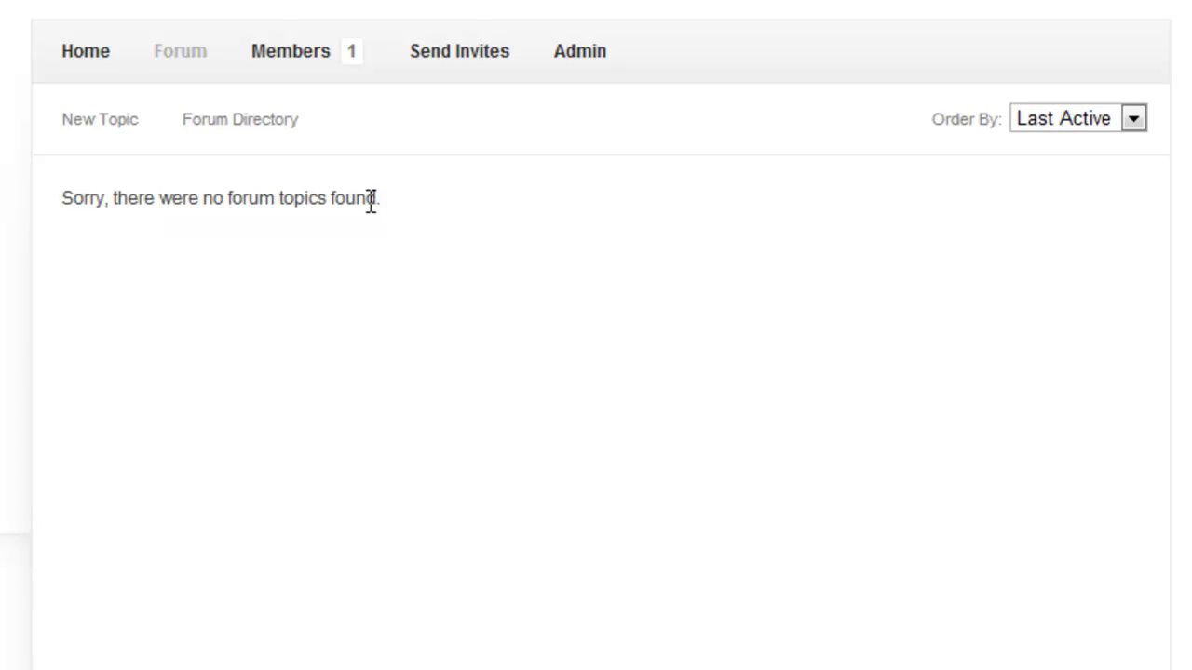
pyautogui.click(292, 67)
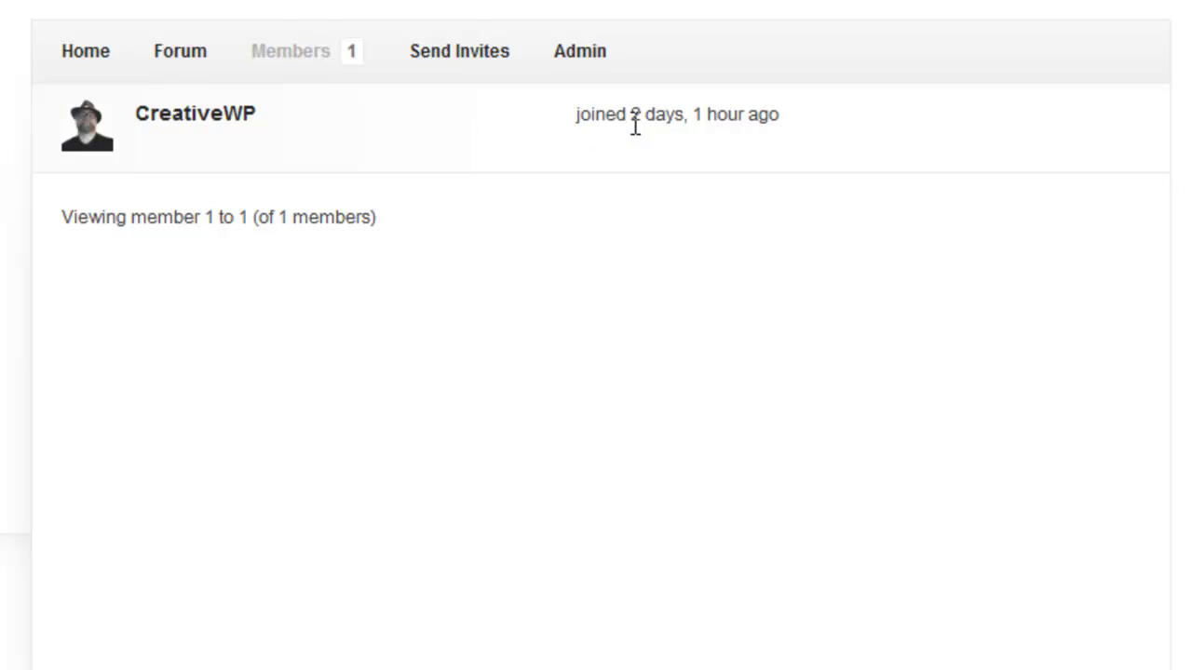
pyautogui.click(457, 54)
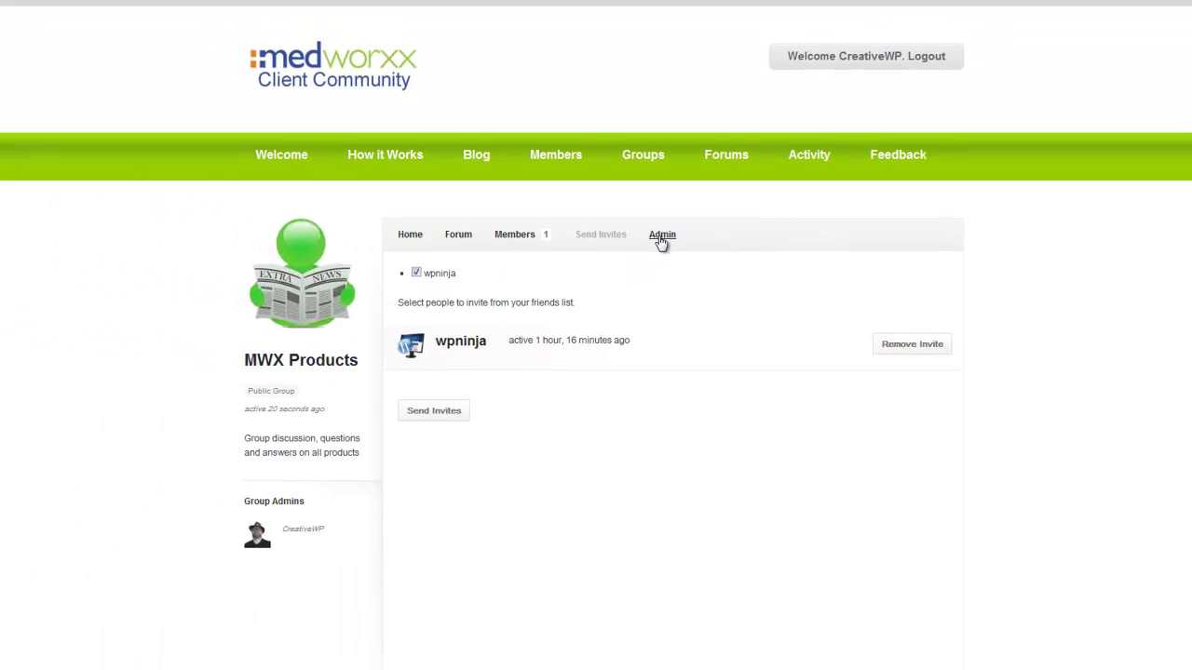
# - Review the MWX Products Admin Settings, including Privacy Options and Group Invitations
pyautogui.click(661, 237)
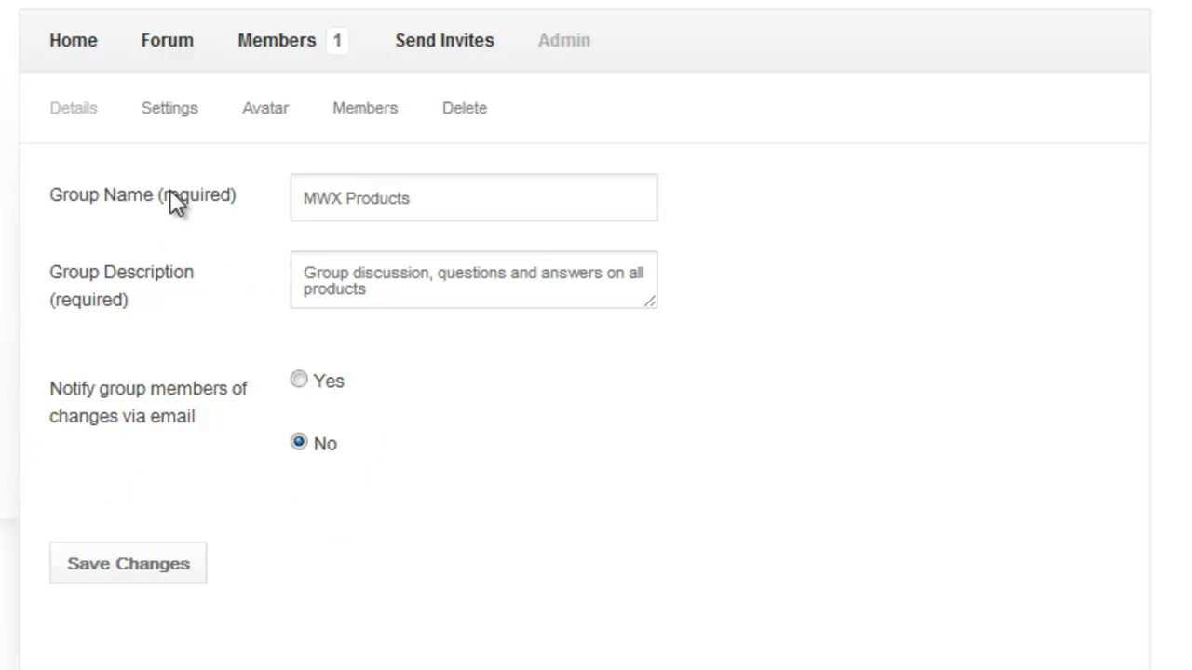
pyautogui.click(170, 109)
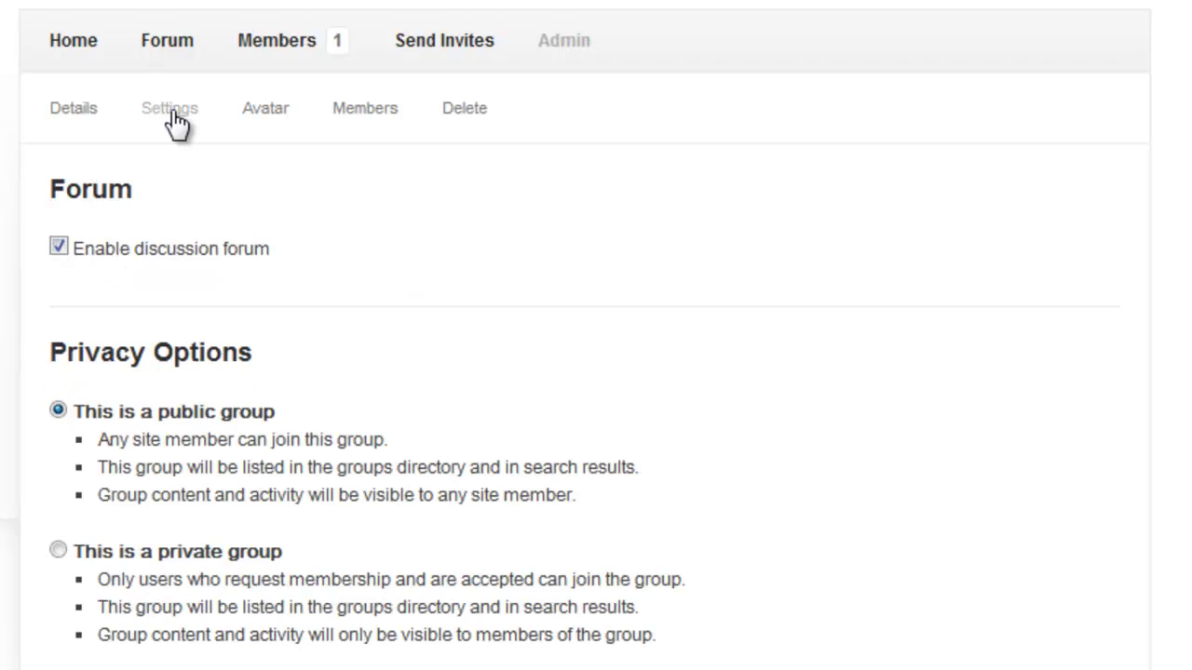
pyautogui.scroll(-3, 197, 472)
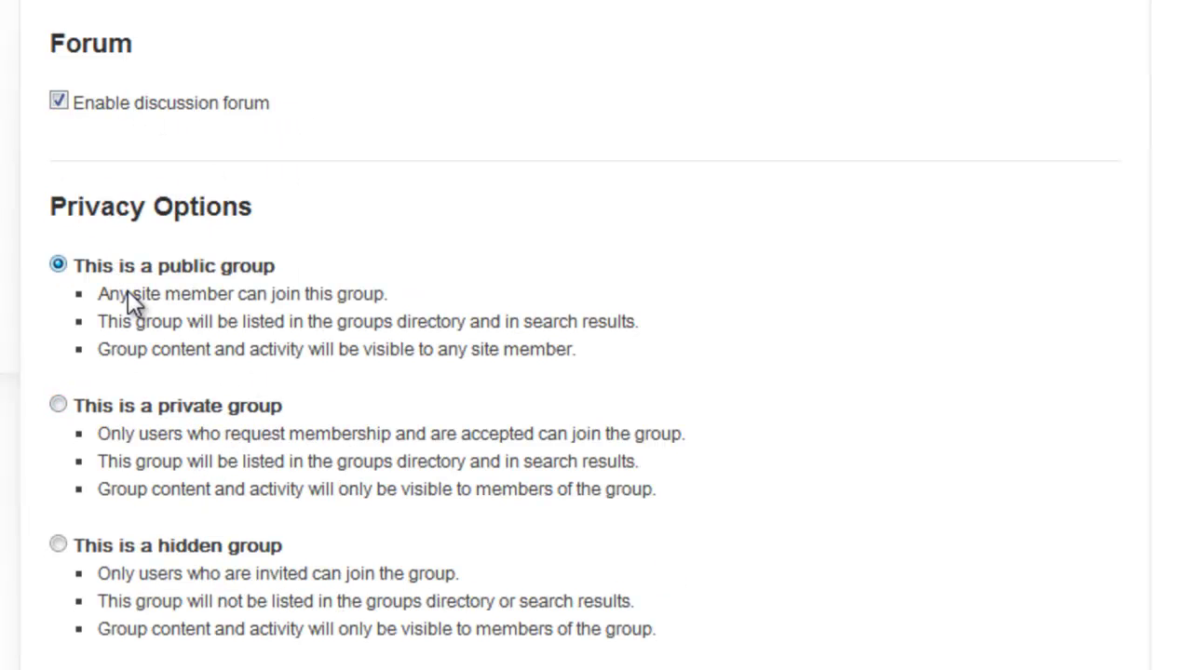
pyautogui.scroll(-10, 225, 540)
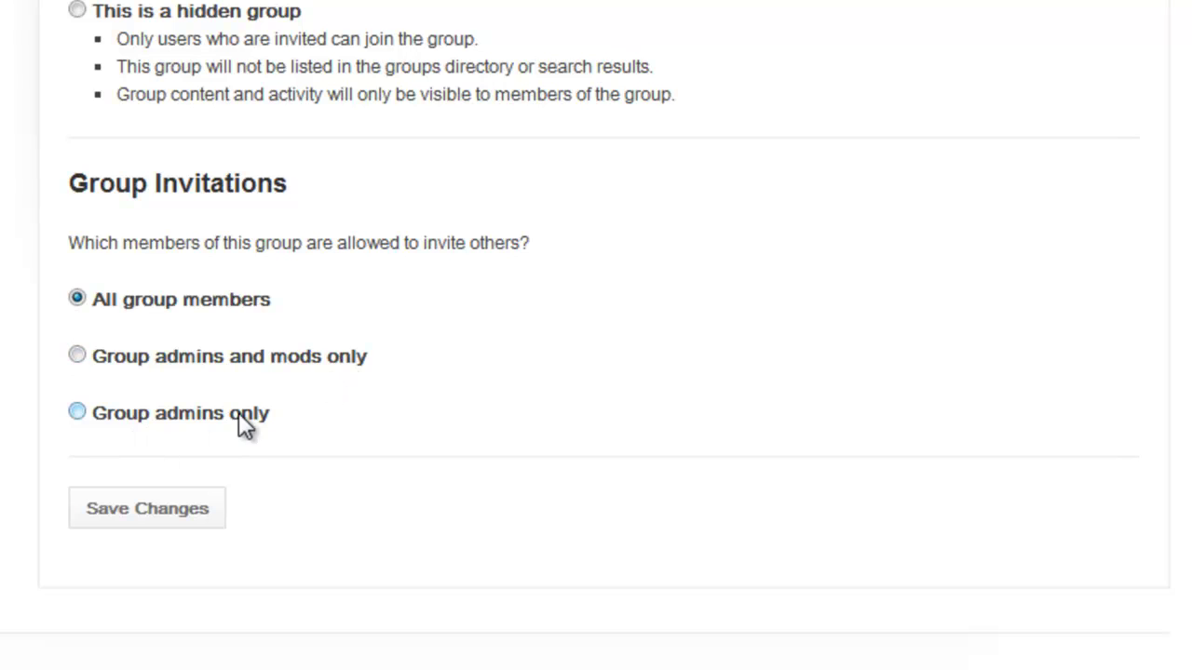
pyautogui.scroll(5, 220, 428)
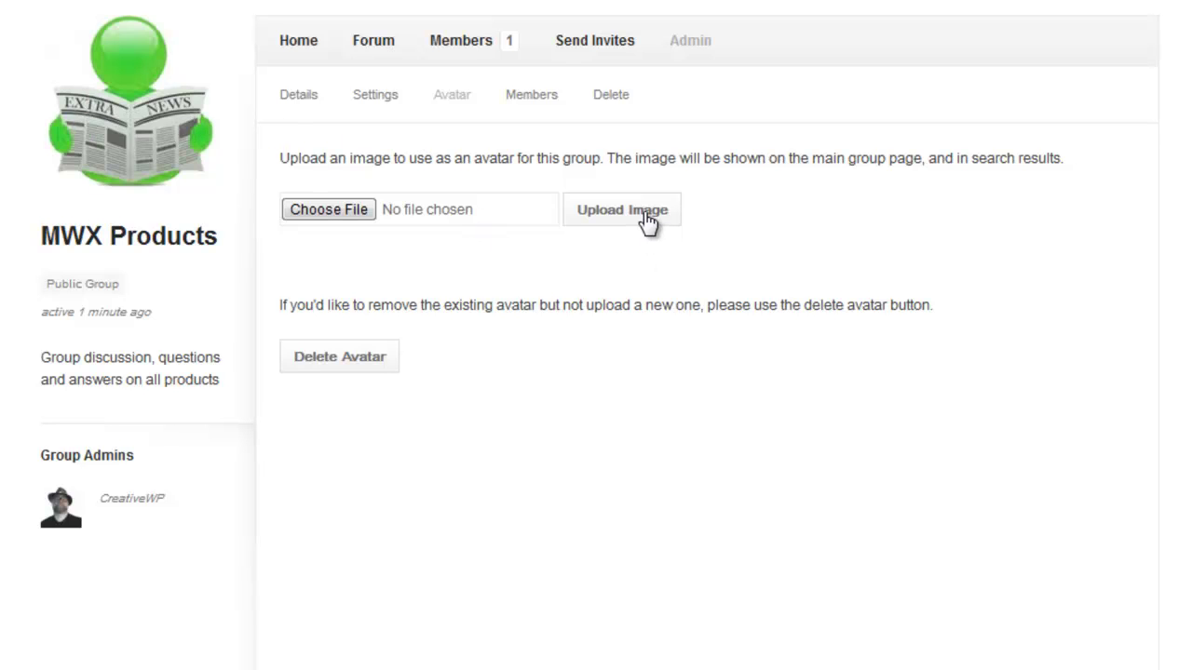
# - Start choosing a new group avatar file, then cancel without selecting any image
pyautogui.click(321, 211)
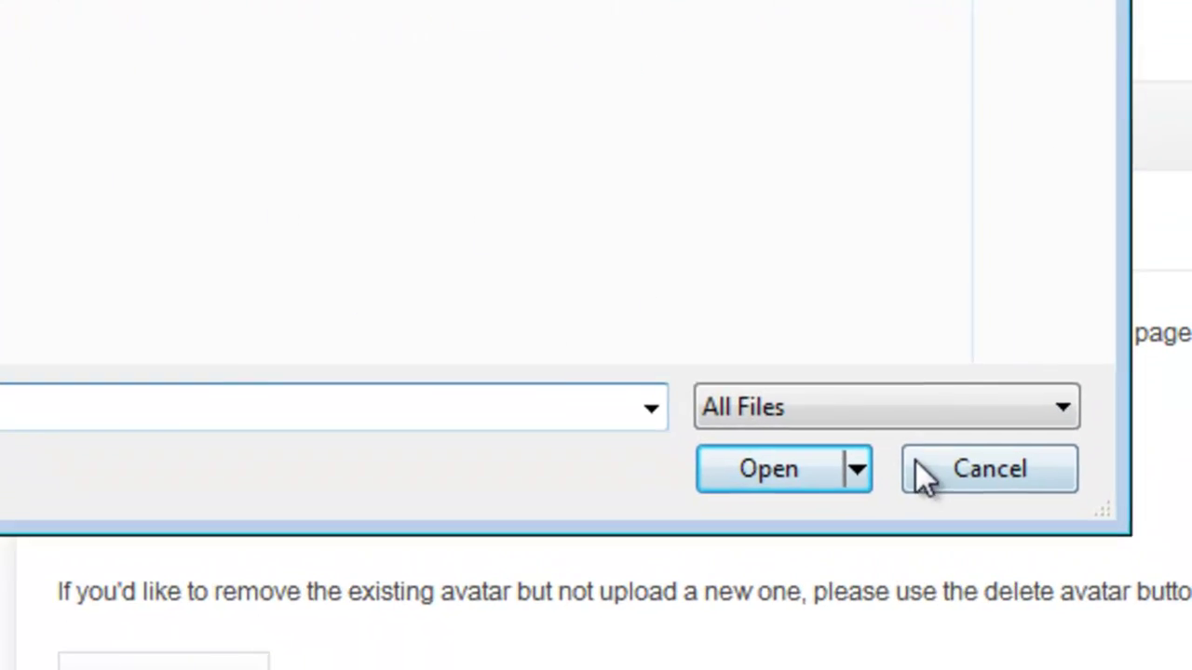
pyautogui.click(945, 470)
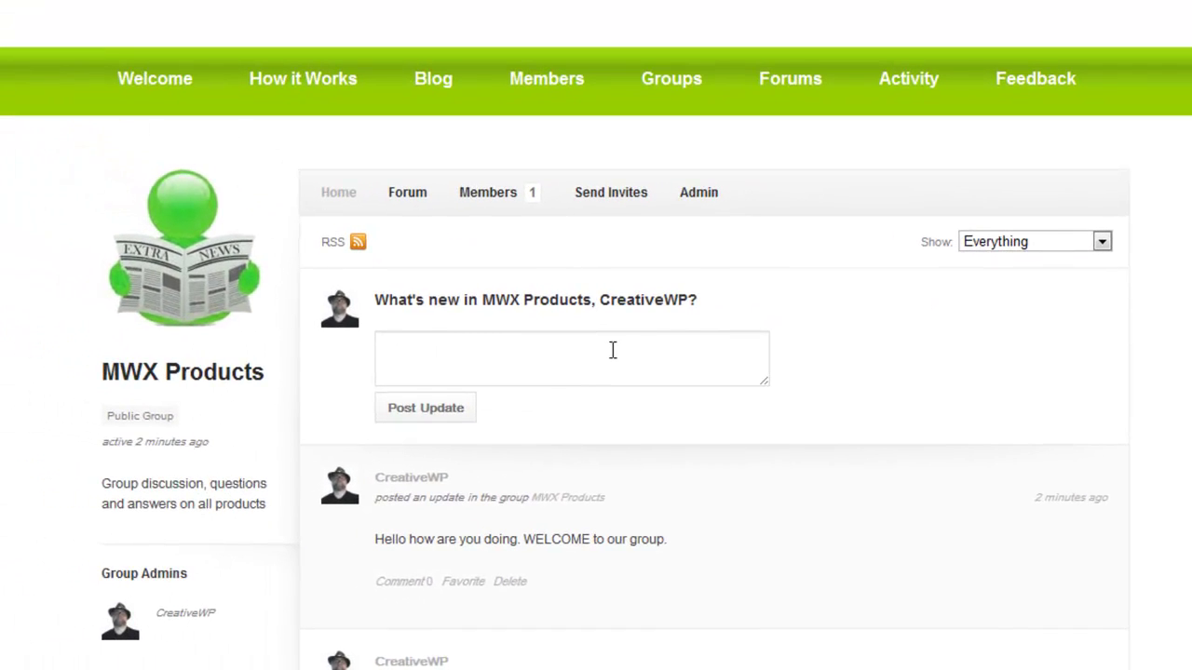
# - Create a group named 'New Group' with a placeholder description
pyautogui.click(661, 85)
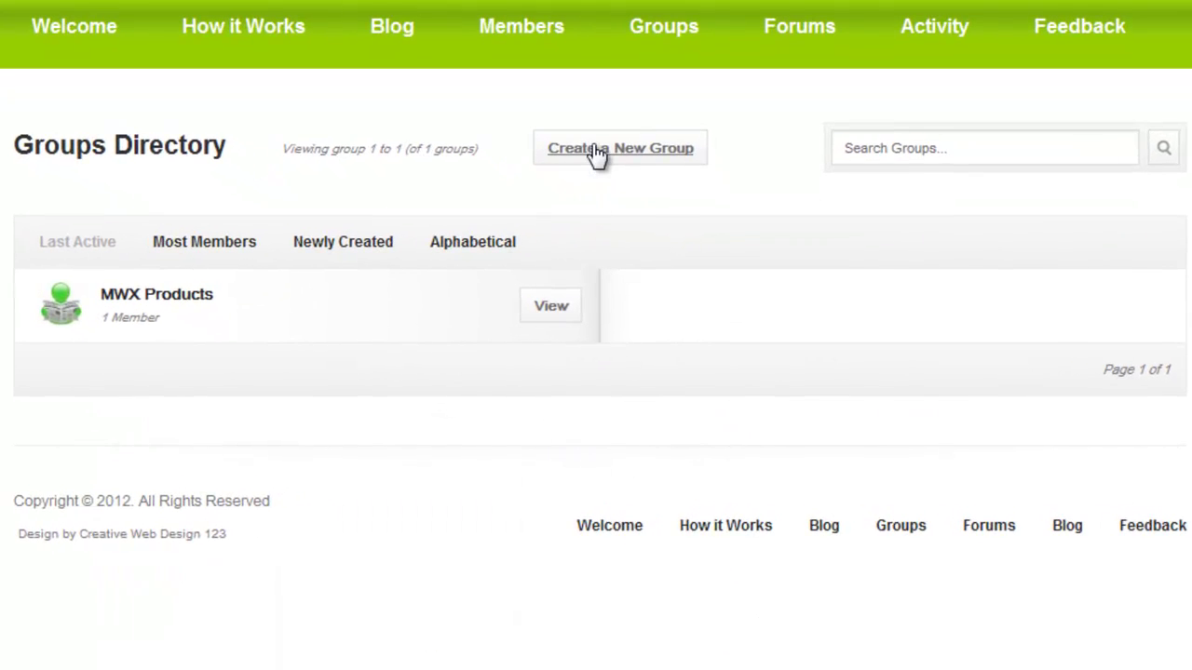
pyautogui.click(596, 151)
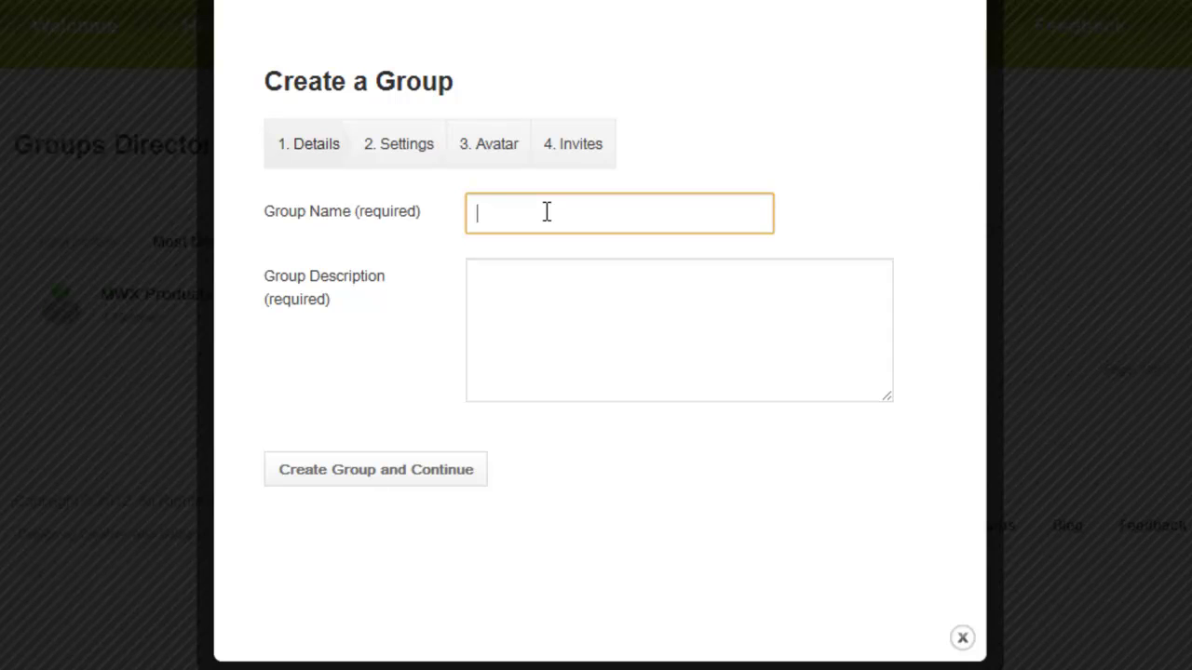
pyautogui.write('New Group')
pyautogui.click(534, 335)
pyautogui.write('df g gf f gsrd g dfgdsf  fgh fg hf gh df')
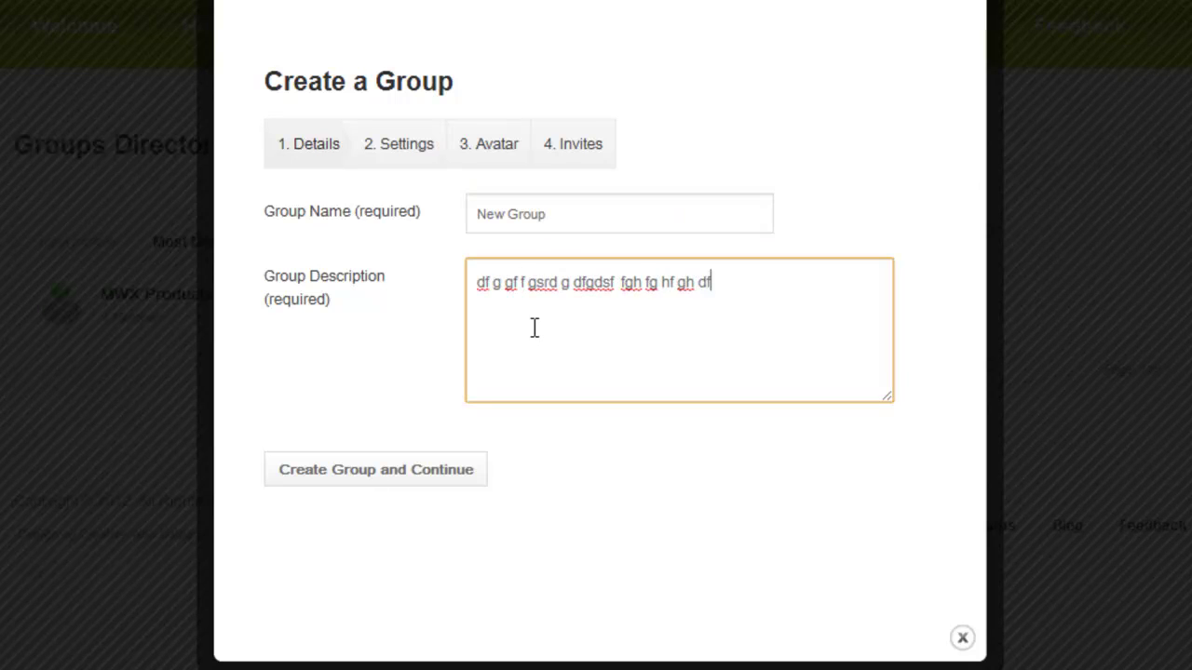
pyautogui.write('gh f gh dfh df hdf h df hdf hdf hd f h ')
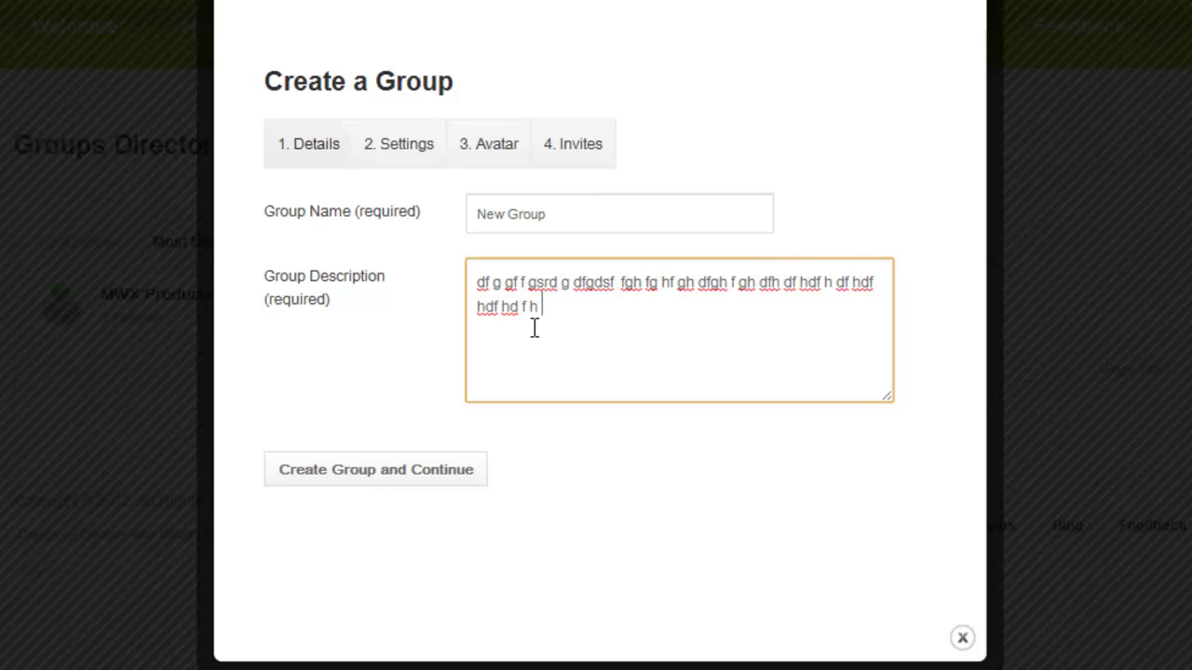
pyautogui.write('dfhdfgh fdgh df hf h')
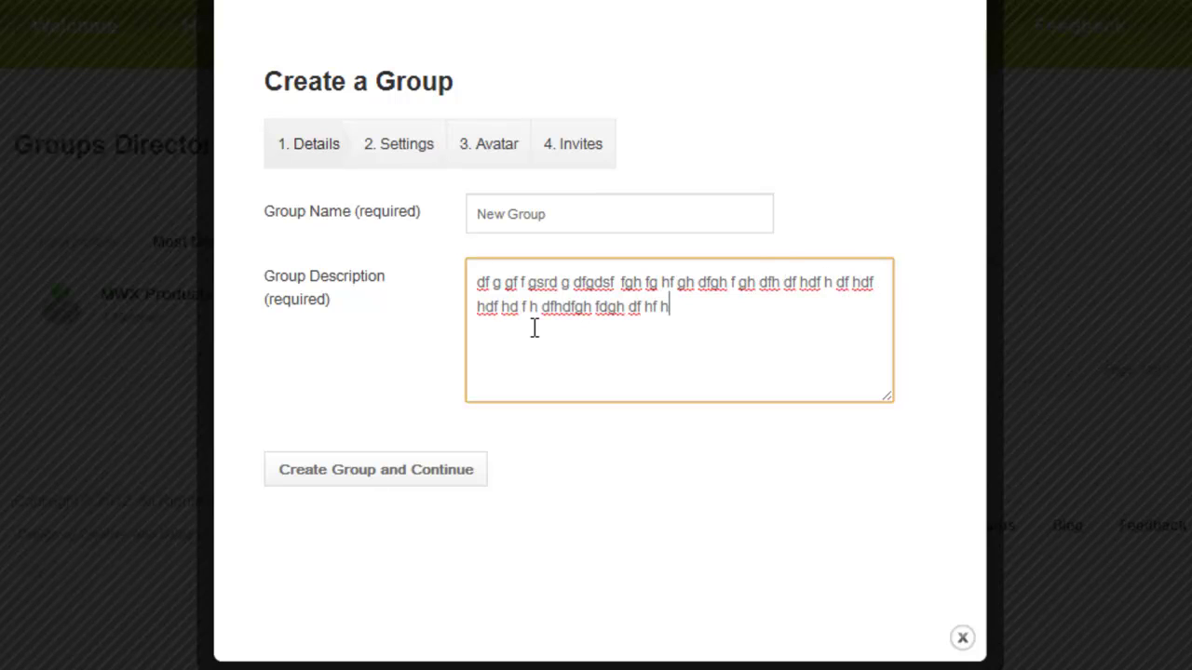
pyautogui.click(386, 489)
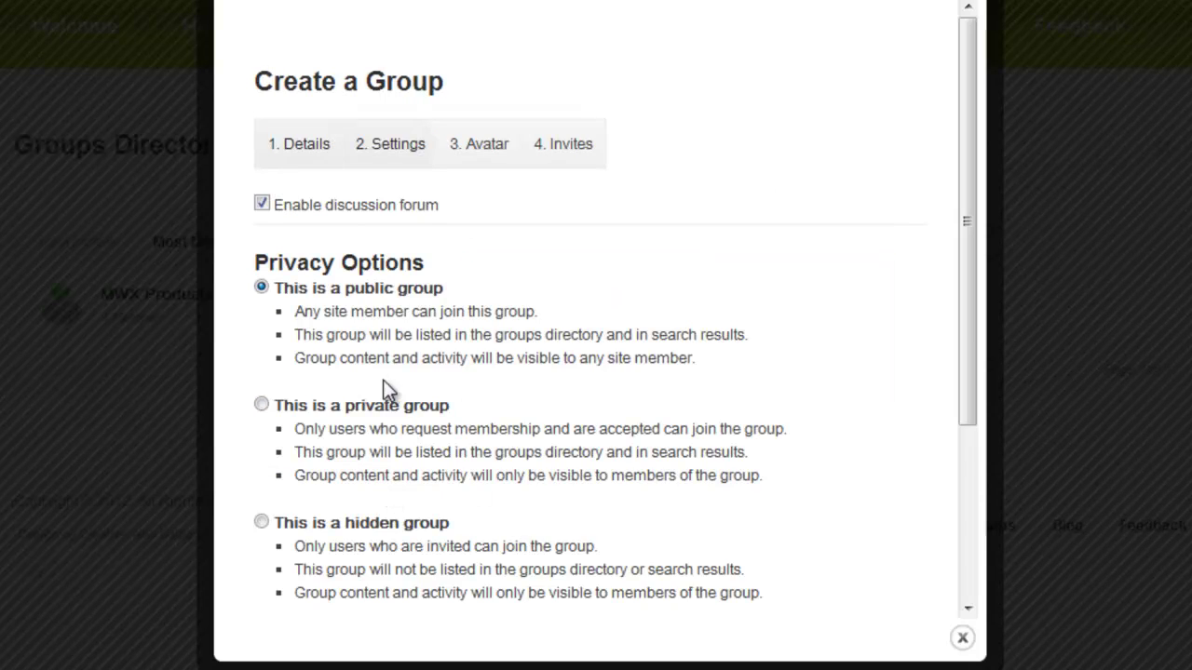
# - Scroll through New Group's privacy settings step
pyautogui.moveTo(947, 392); pyautogui.dragTo(958, 550)
pyautogui.scroll(-1, 966, 462)
pyautogui.moveTo(965, 459); pyautogui.dragTo(976, 280)
pyautogui.click(540, 380)
pyautogui.scroll(-5, 503, 512)
# - Keep New Group public and select youtube.png as its avatar image
pyautogui.click(493, 607)
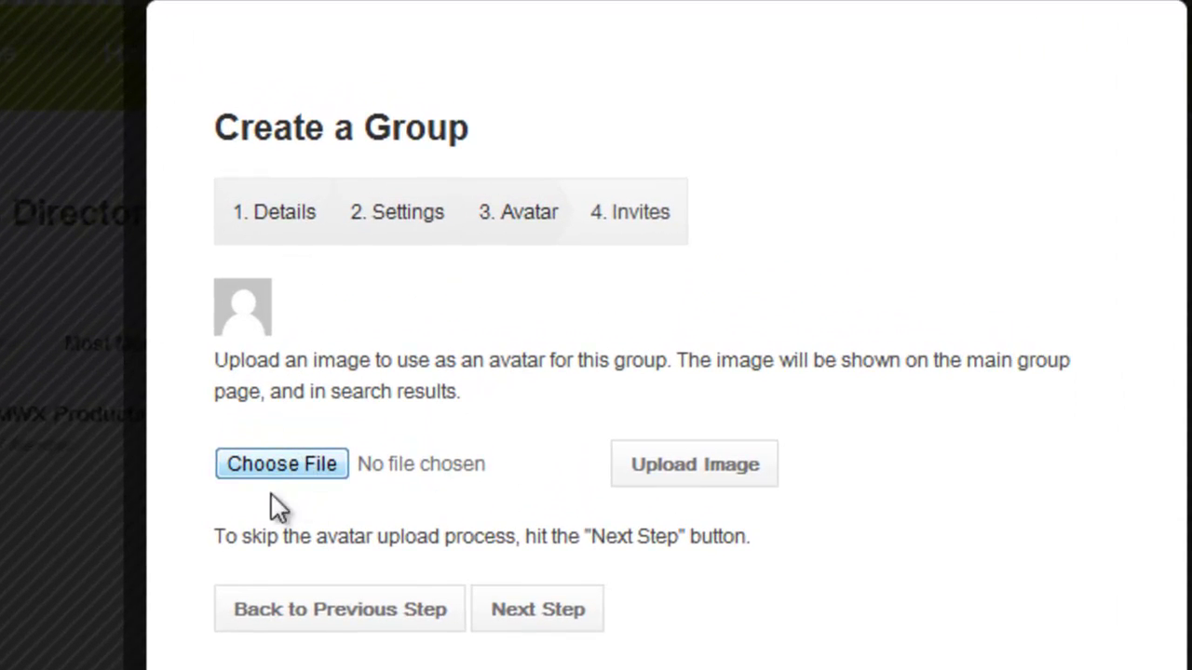
pyautogui.click(298, 470)
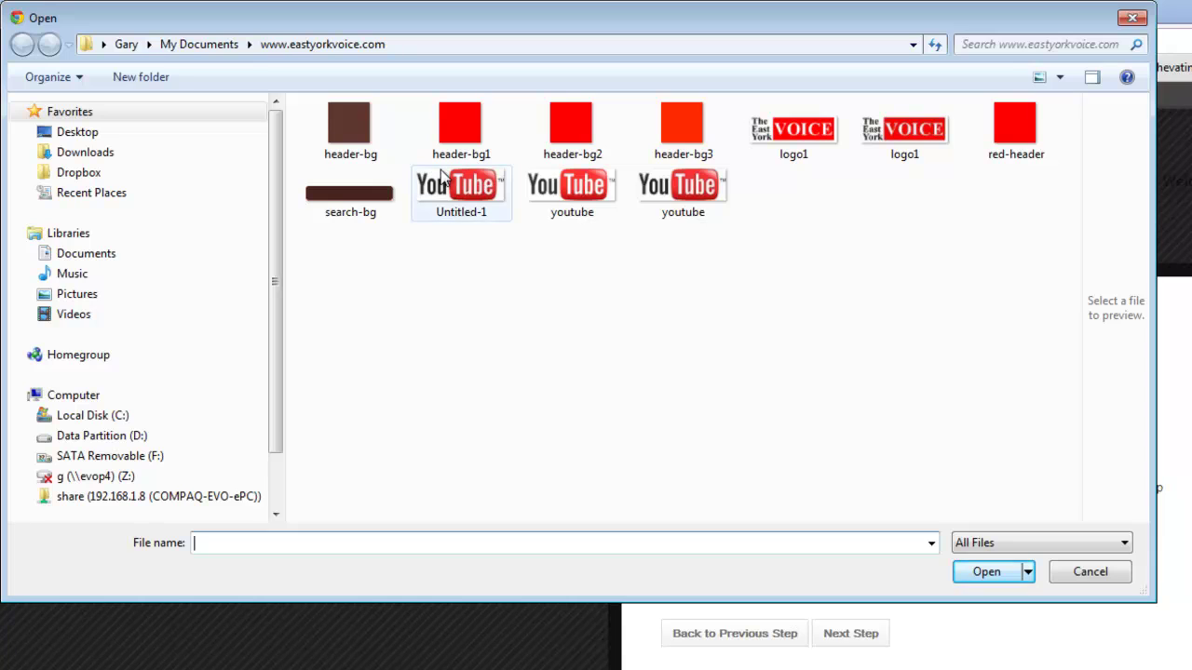
pyautogui.click(593, 168)
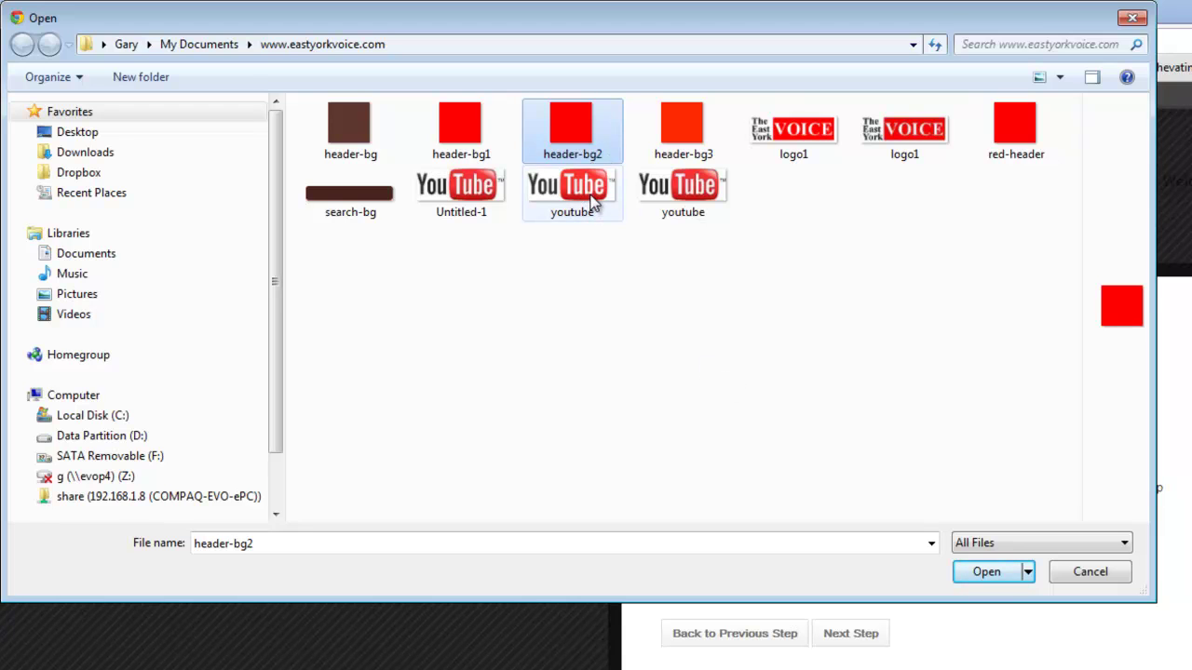
pyautogui.click(592, 203)
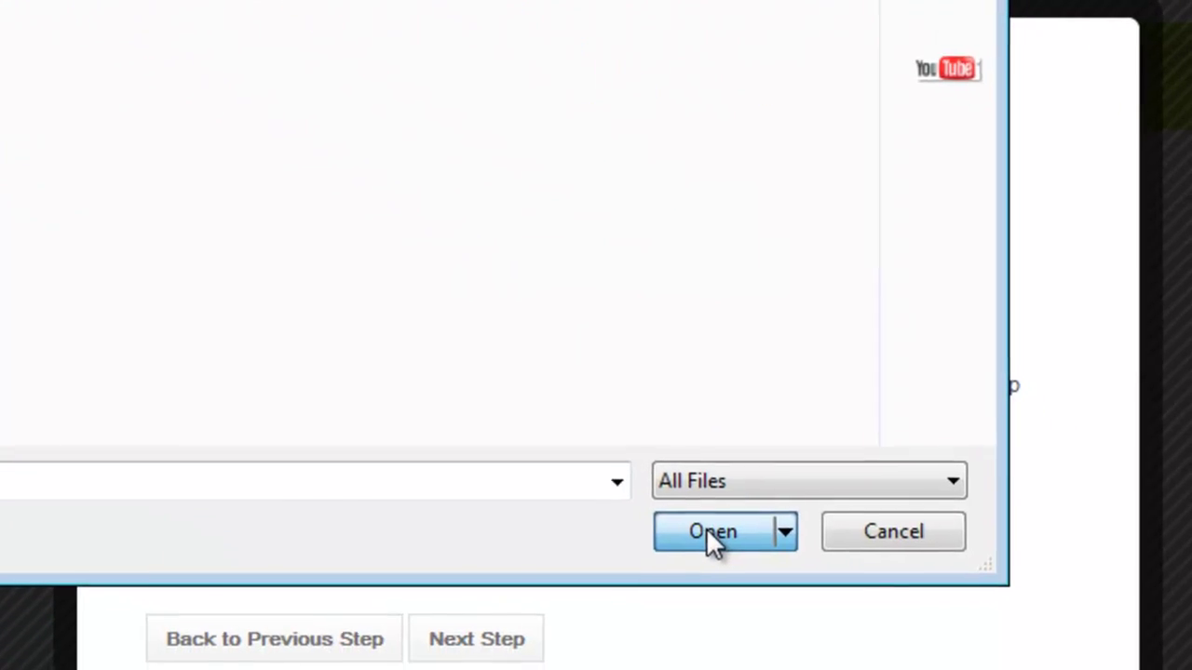
pyautogui.click(713, 532)
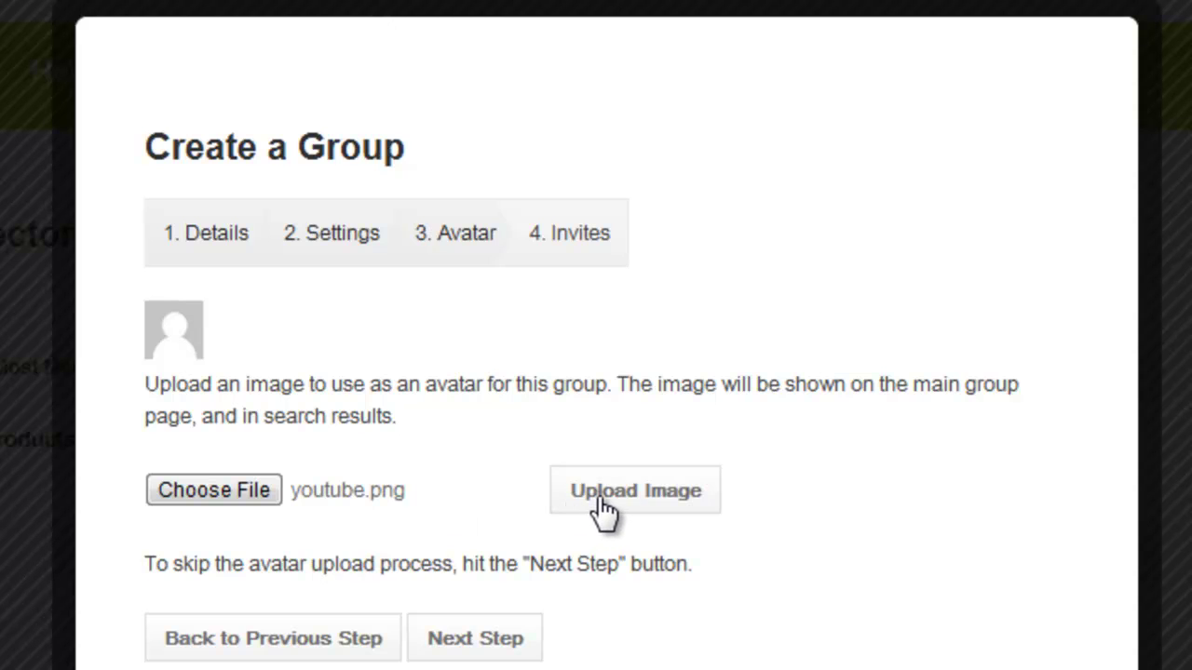
# - Upload youtube.png and resize the crop box so only the word 'You' remains
pyautogui.click(602, 503)
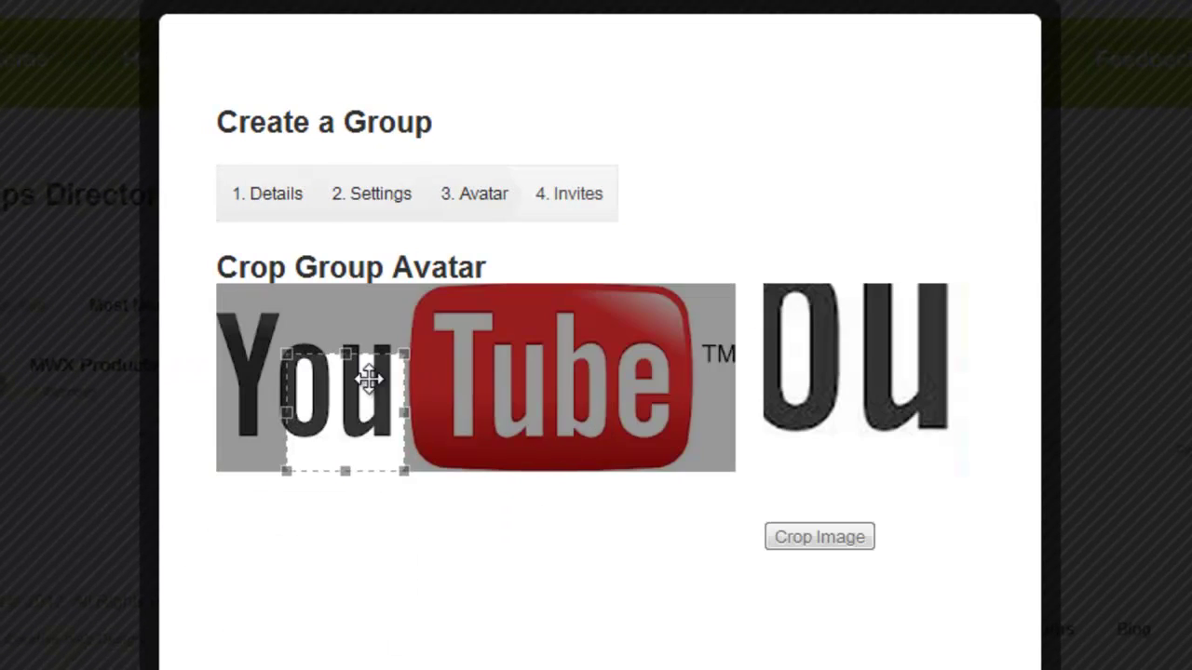
pyautogui.moveTo(285, 357); pyautogui.dragTo(216, 284)
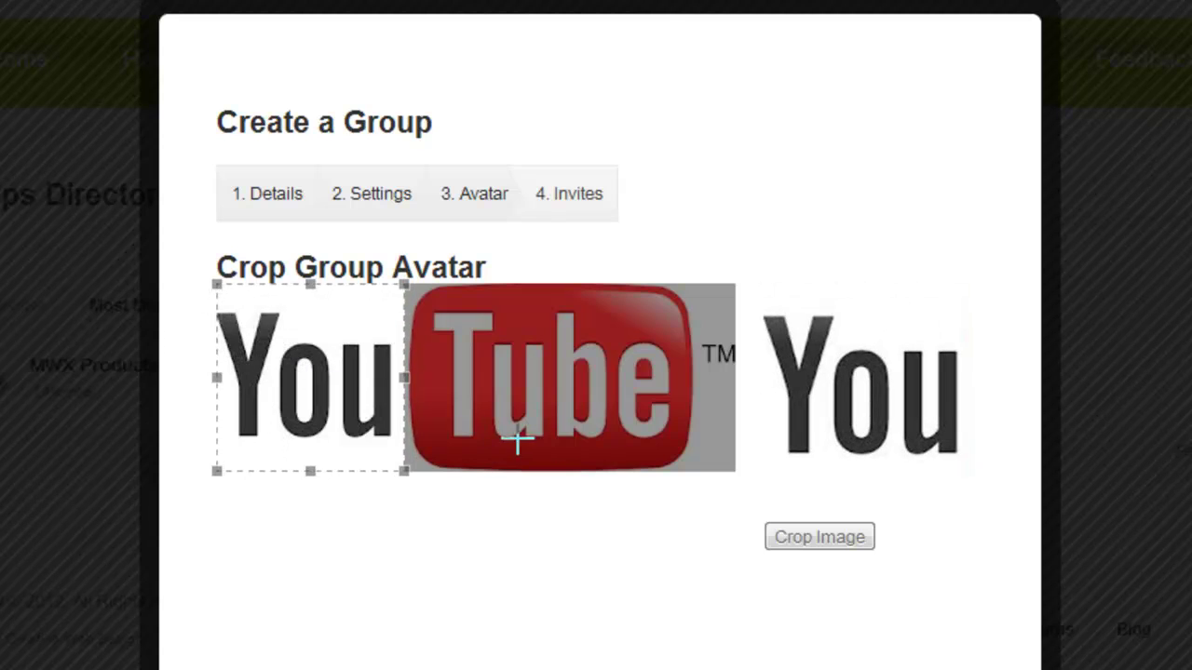
pyautogui.moveTo(360, 399); pyautogui.dragTo(330, 378)
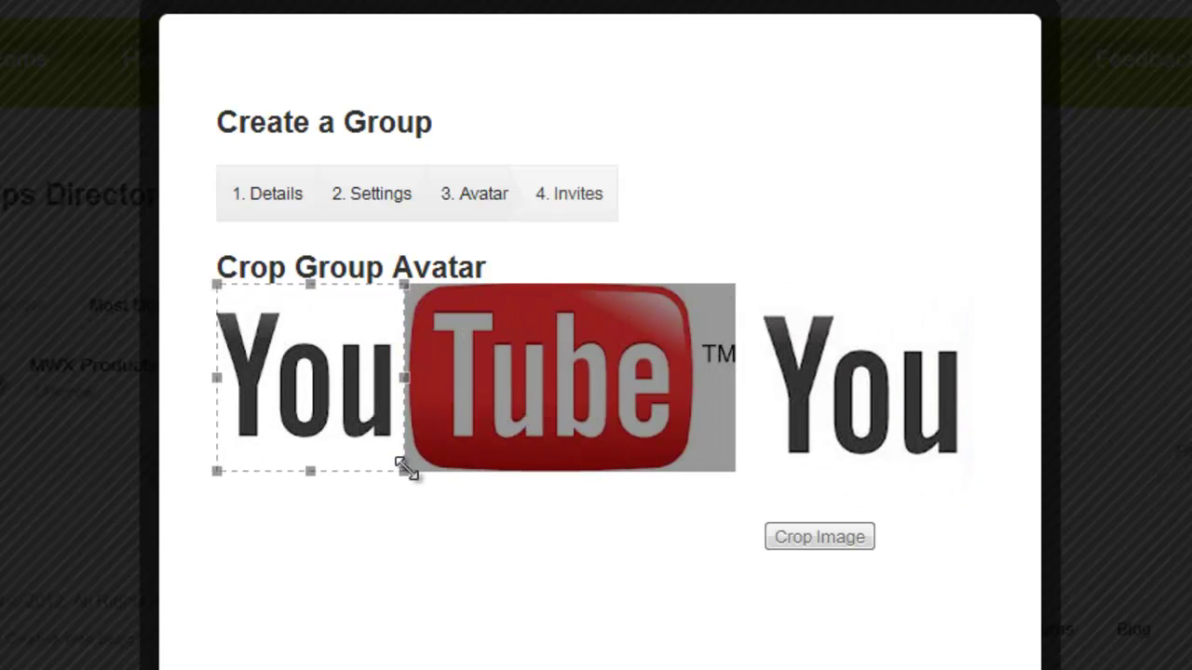
pyautogui.moveTo(385, 431); pyautogui.dragTo(300, 380)
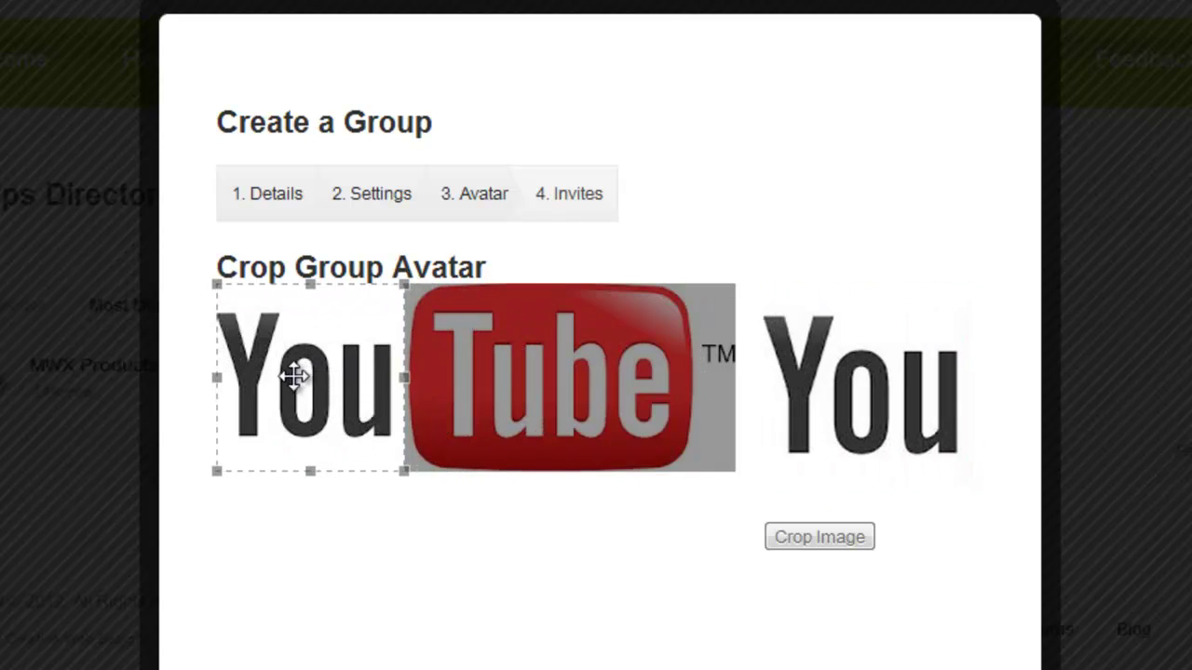
pyautogui.moveTo(408, 472); pyautogui.dragTo(391, 466)
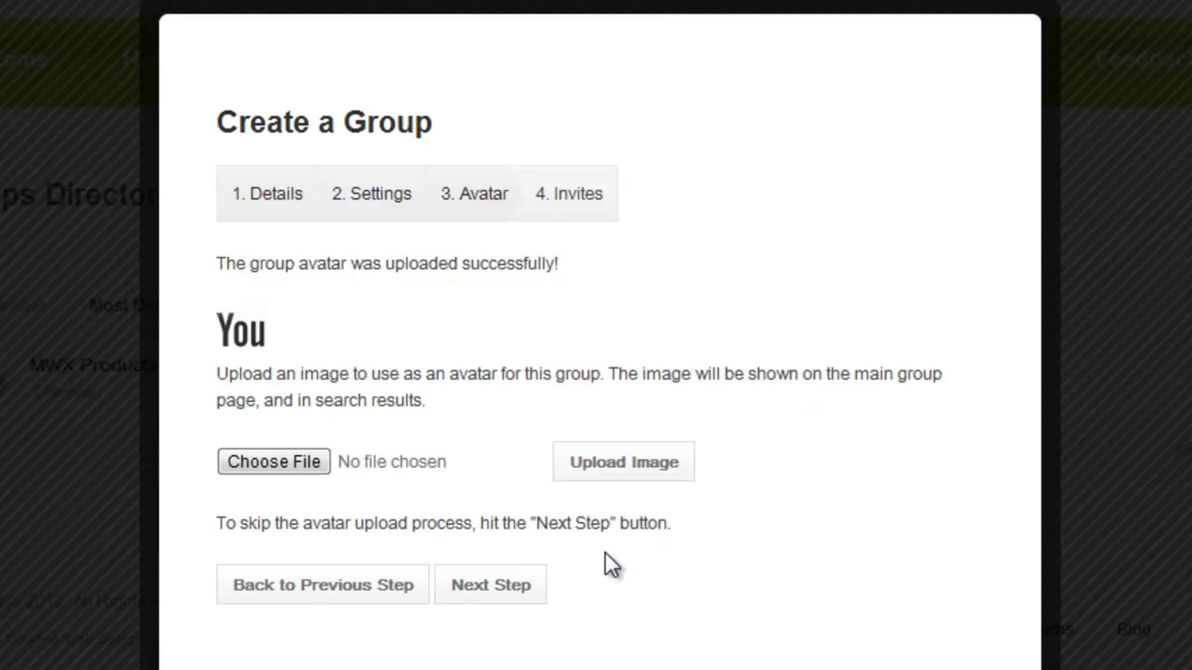
# - Invite the only listed friend to New Group and finish creating it
pyautogui.click(491, 585)
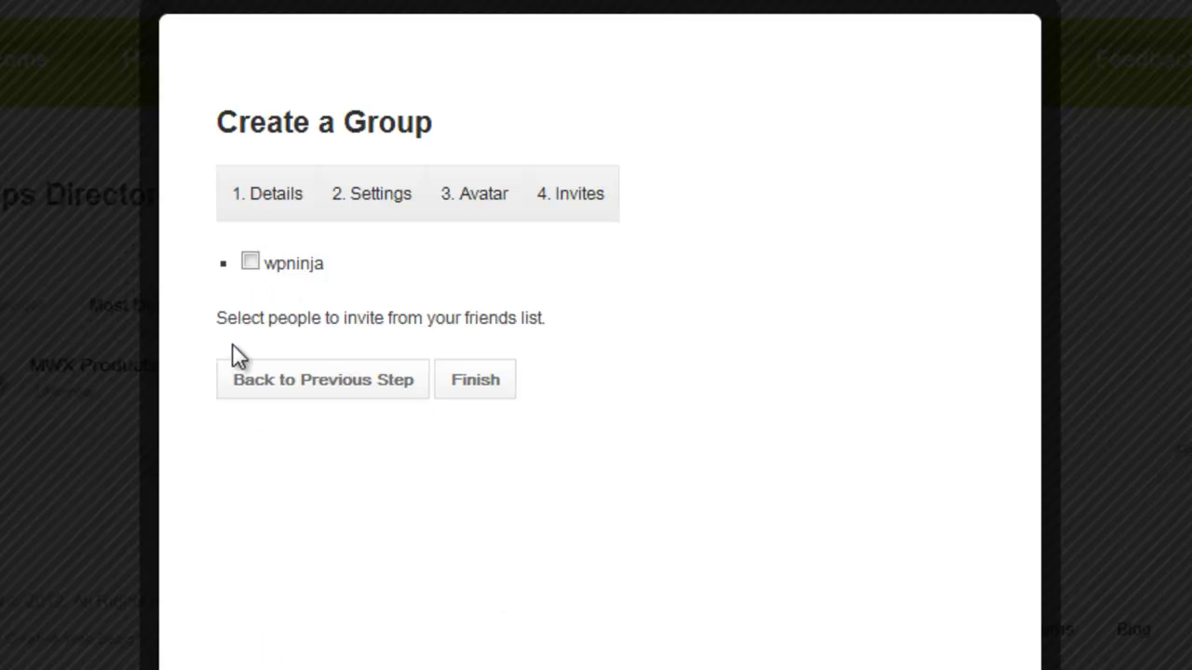
pyautogui.click(251, 265)
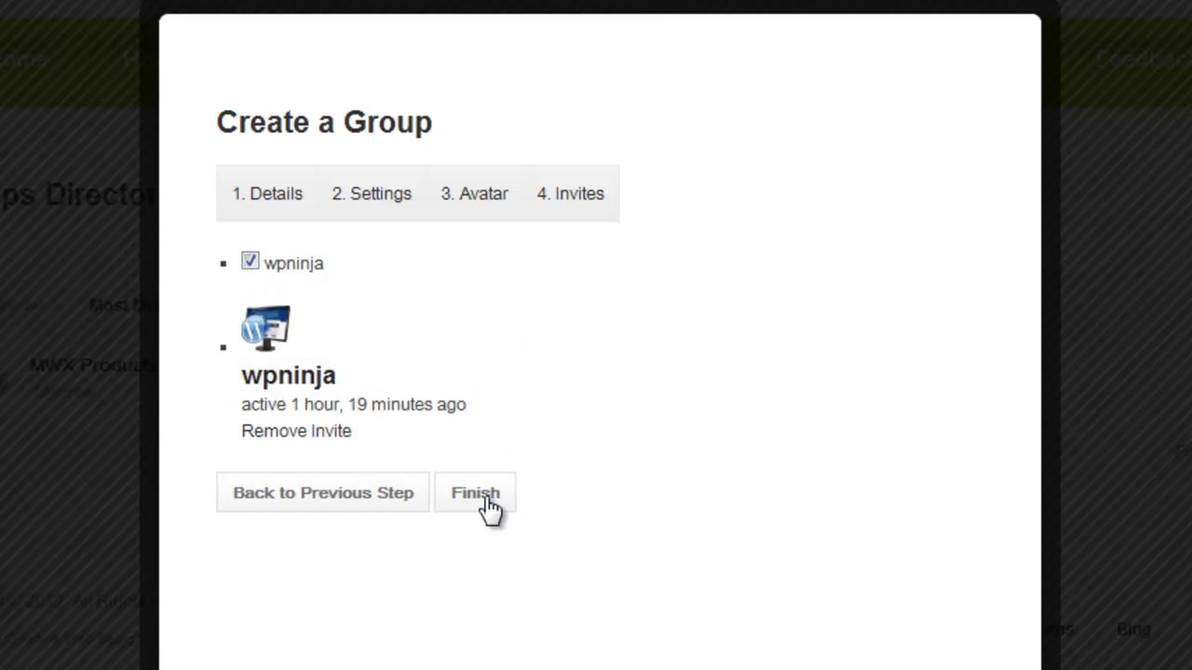
pyautogui.click(477, 495)
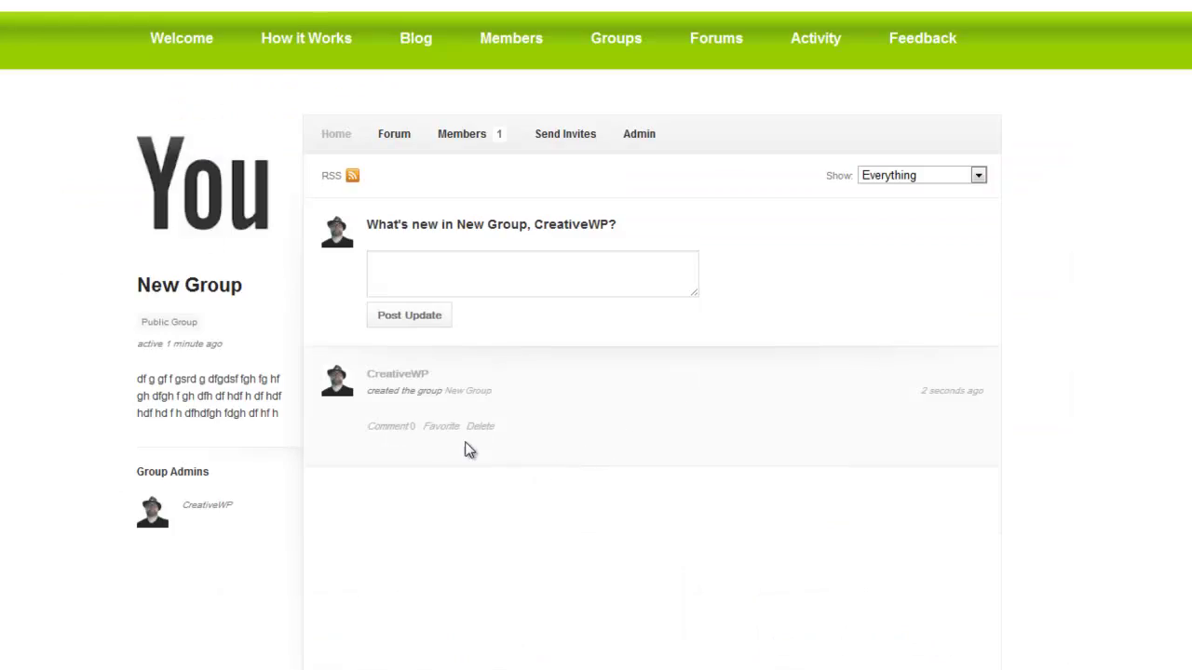
# - Open the Groups Directory from the top navigation bar
pyautogui.click(612, 48)
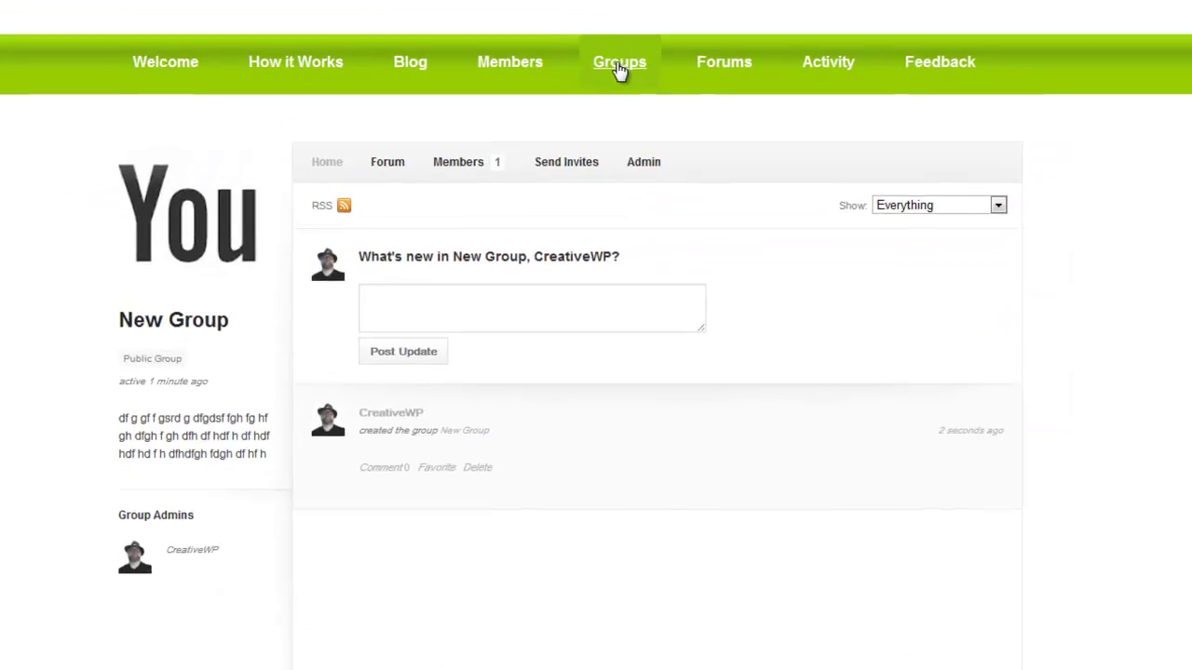